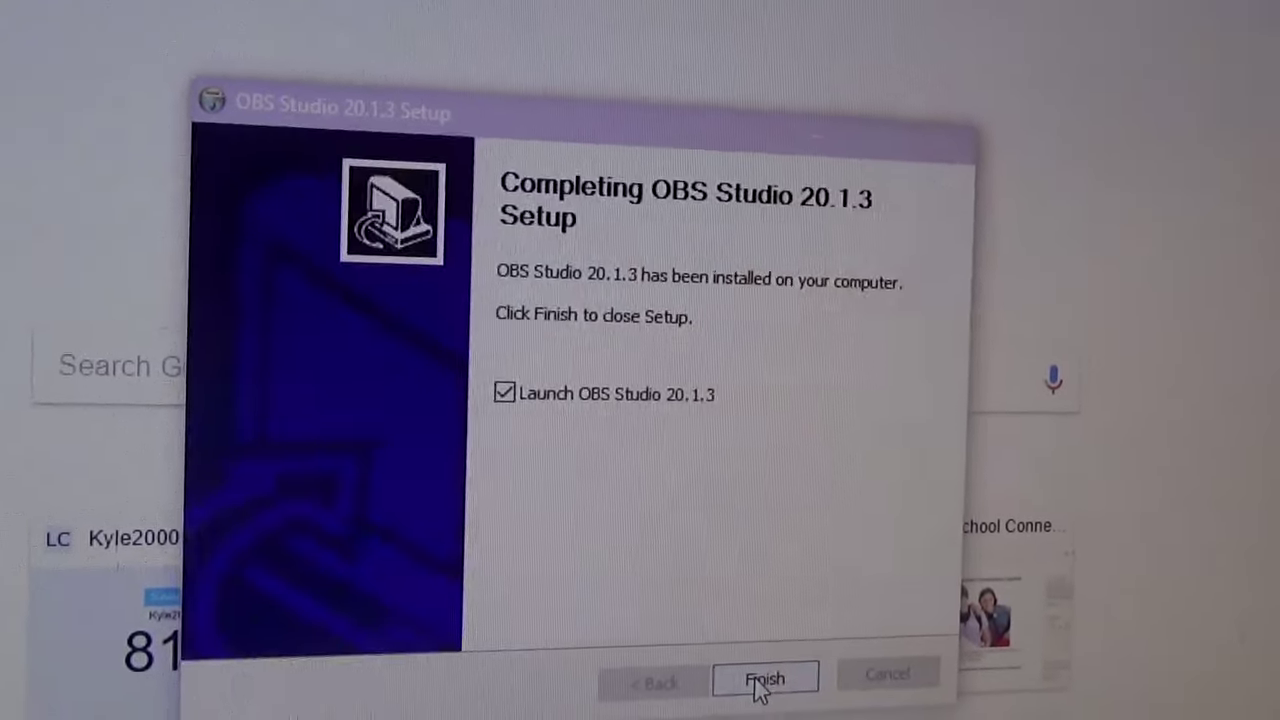
Finish the OBS Studio 20.1.3 installation and close the setup wizard.
{"action": "left_click", "coordinate": [768, 692]}
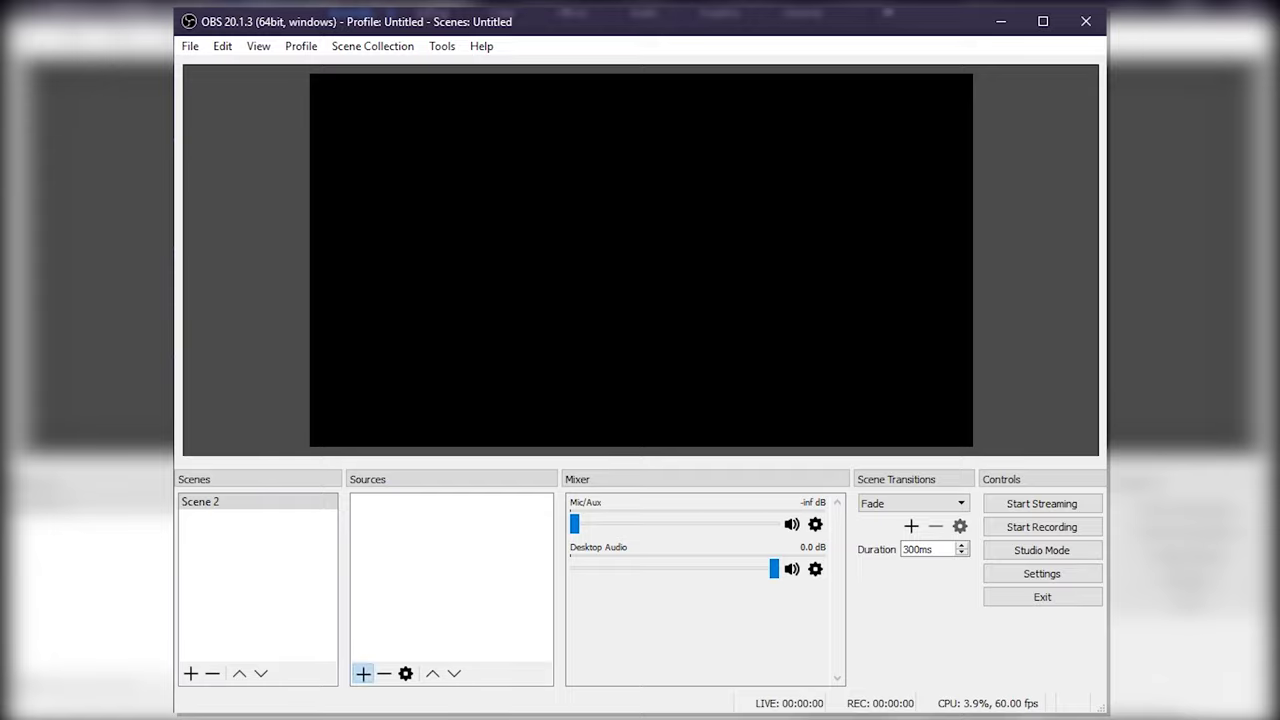
Add a Video Capture Device source using the OEM Device.
{"action": "left_click", "coordinate": [362, 673]}
{"action": "left_click", "coordinate": [440, 617]}
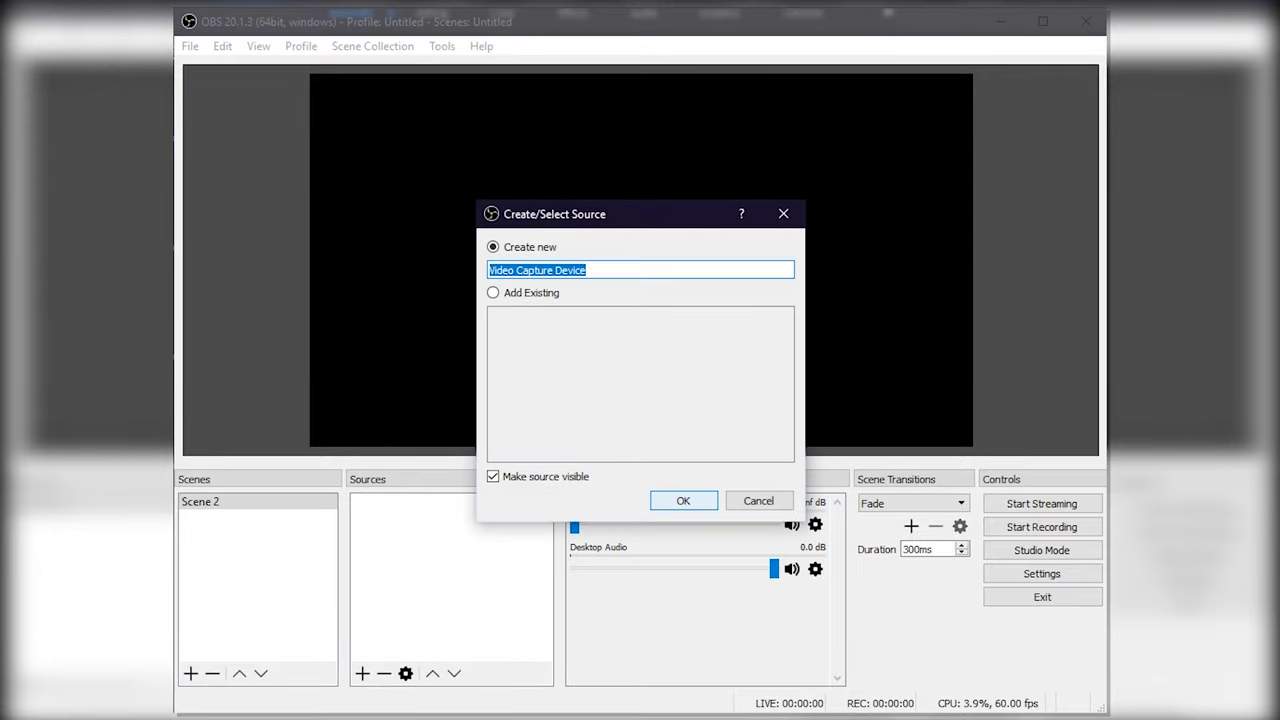
{"action": "key", "text": "Return"}
{"action": "left_click", "coordinate": [680, 335]}
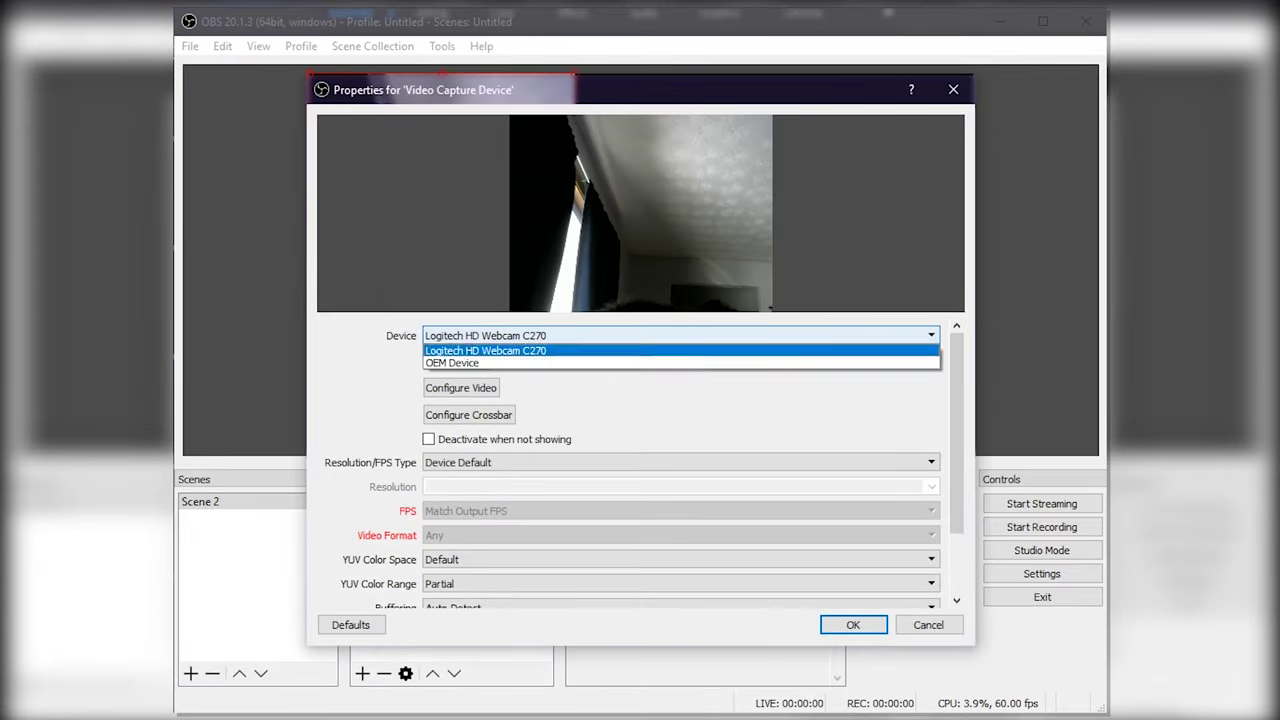
{"action": "key", "text": "Return"}
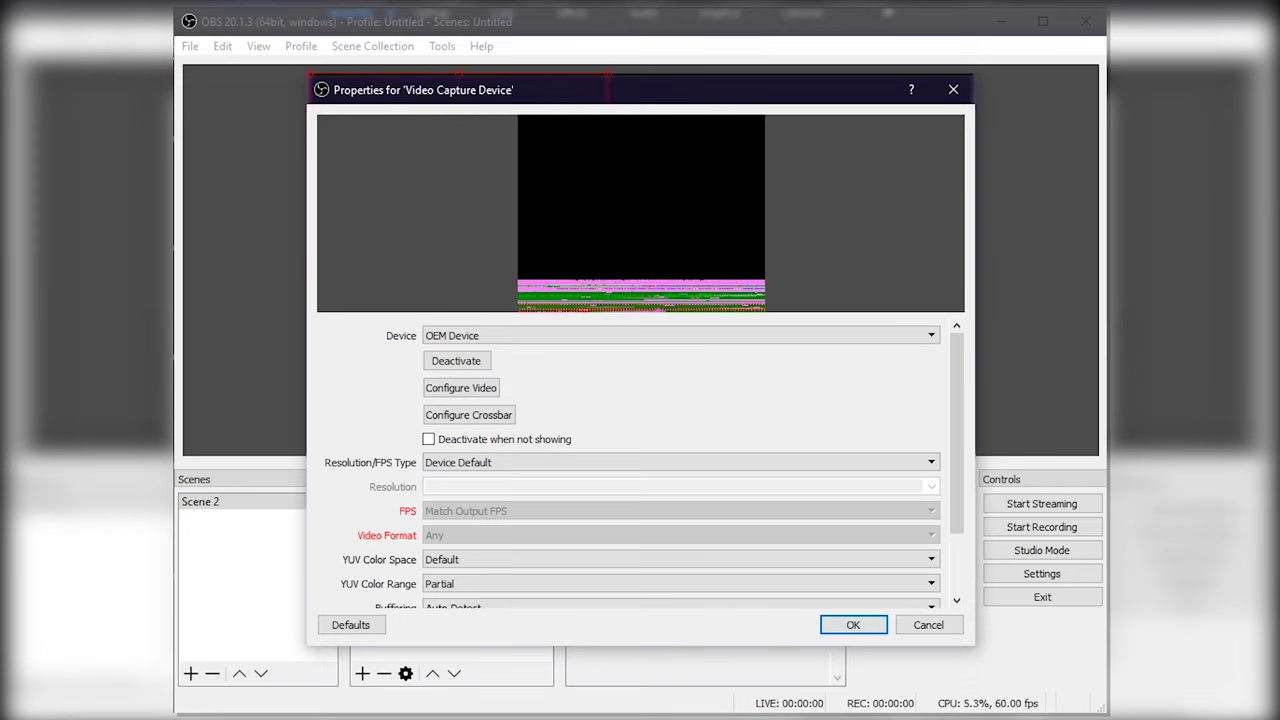
Keep NTSC_M in the video decoder settings and review the composite crossbar input.
{"action": "left_click", "coordinate": [461, 387]}
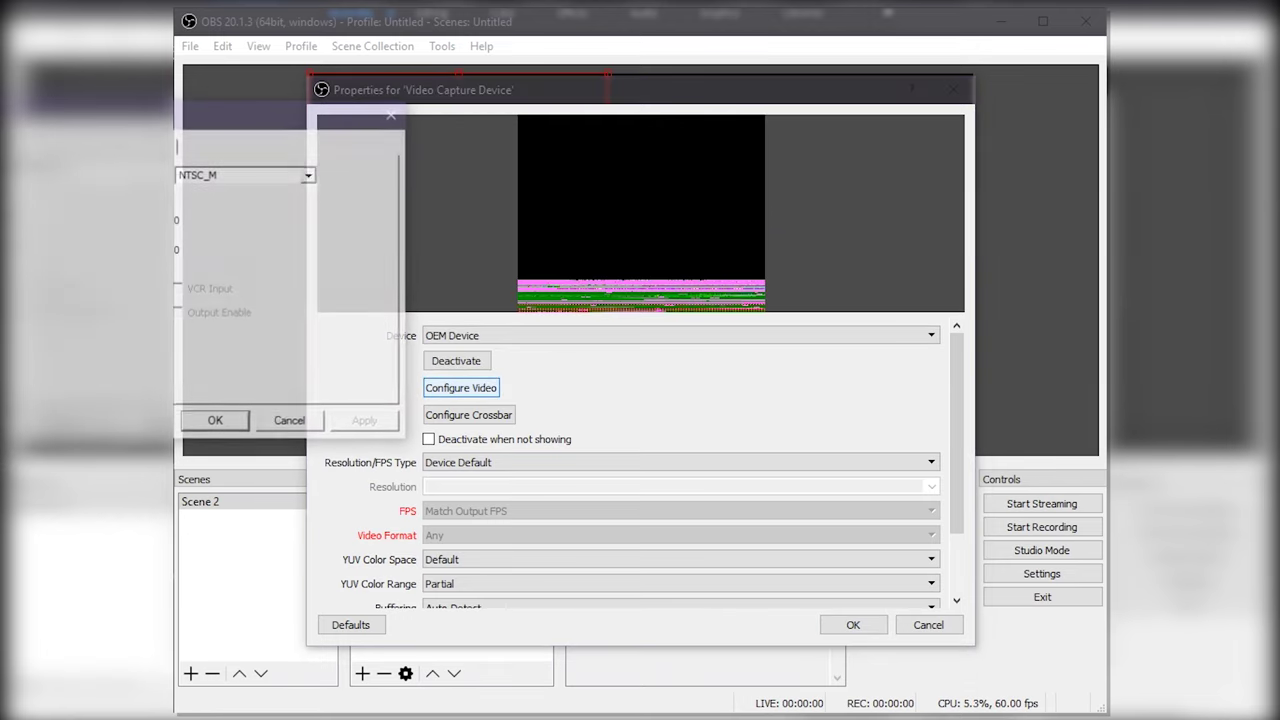
{"action": "left_click_drag", "start_coordinate": [266, 137], "coordinate": [416, 192]}
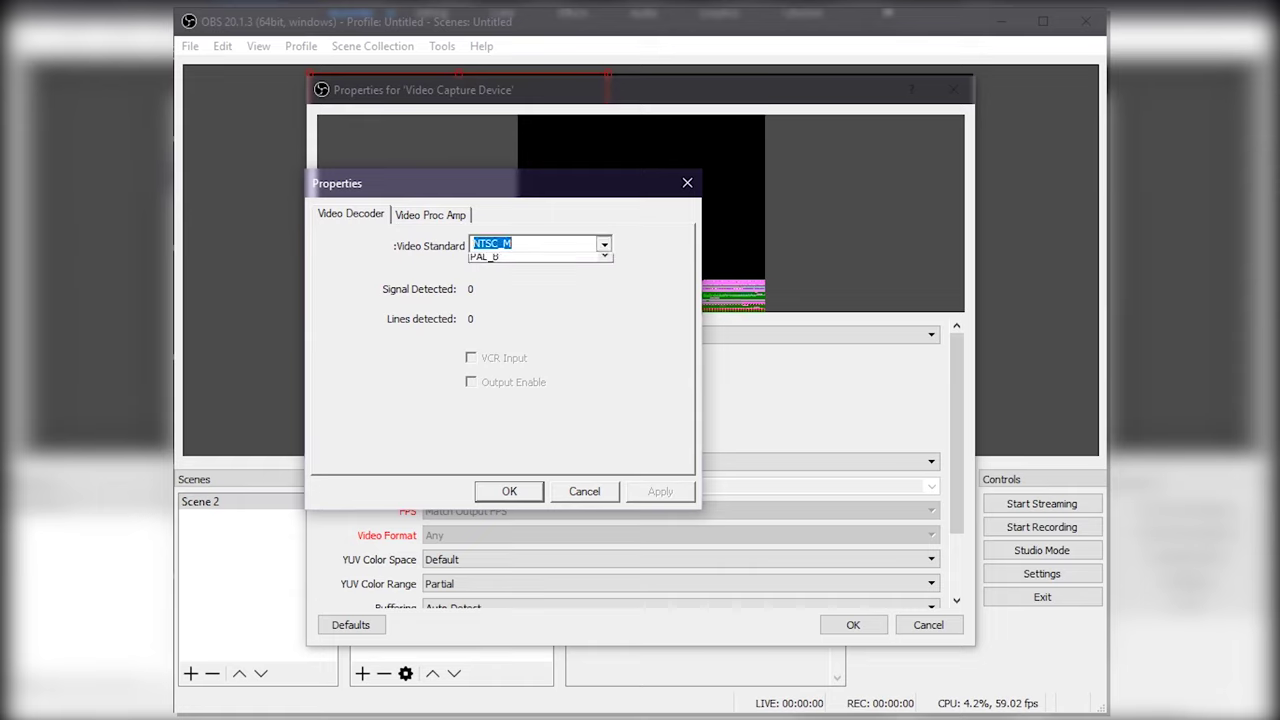
{"action": "key", "text": "Escape"}
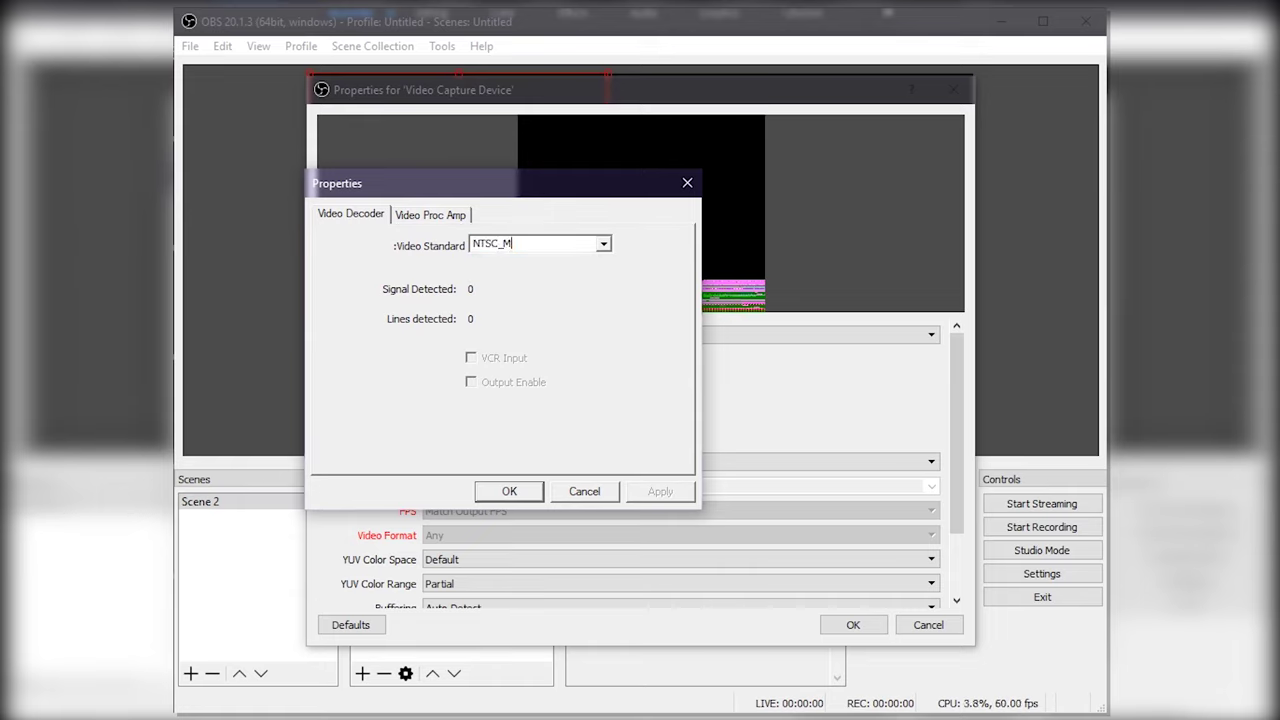
{"action": "key", "text": "Escape"}
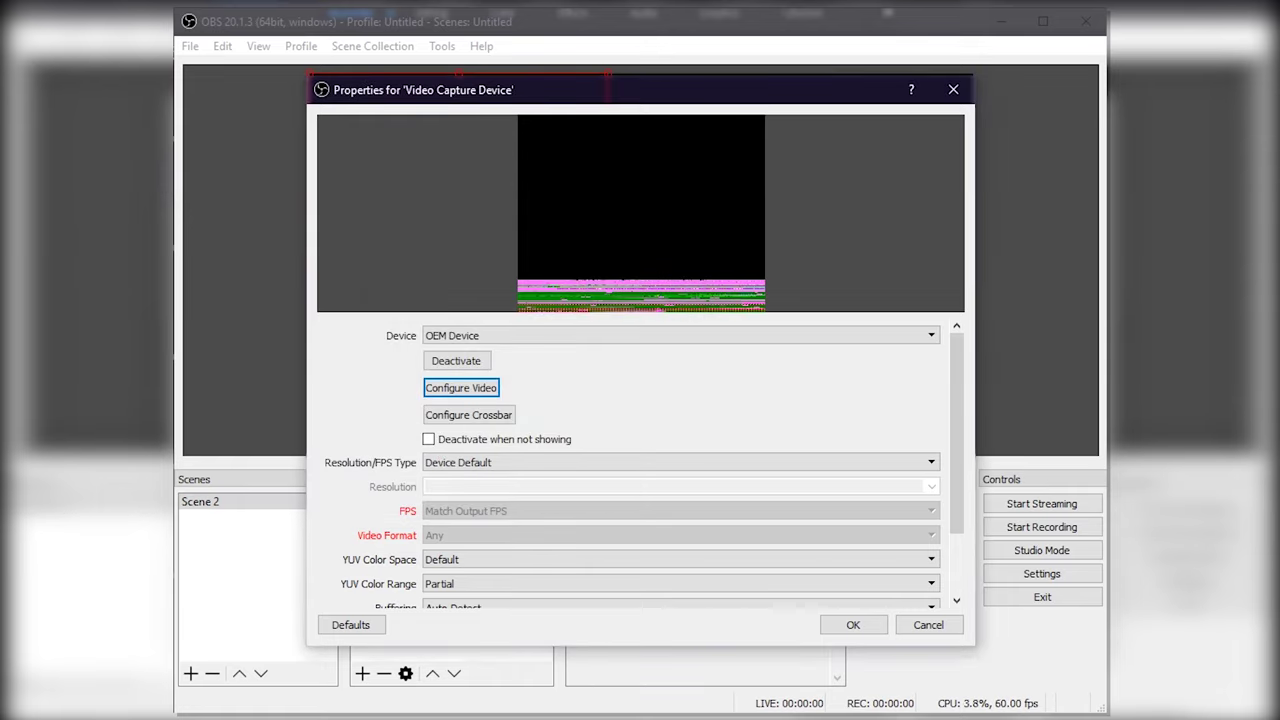
{"action": "key", "text": "space"}
{"action": "left_click_drag", "start_coordinate": [218, 142], "coordinate": [554, 282]}
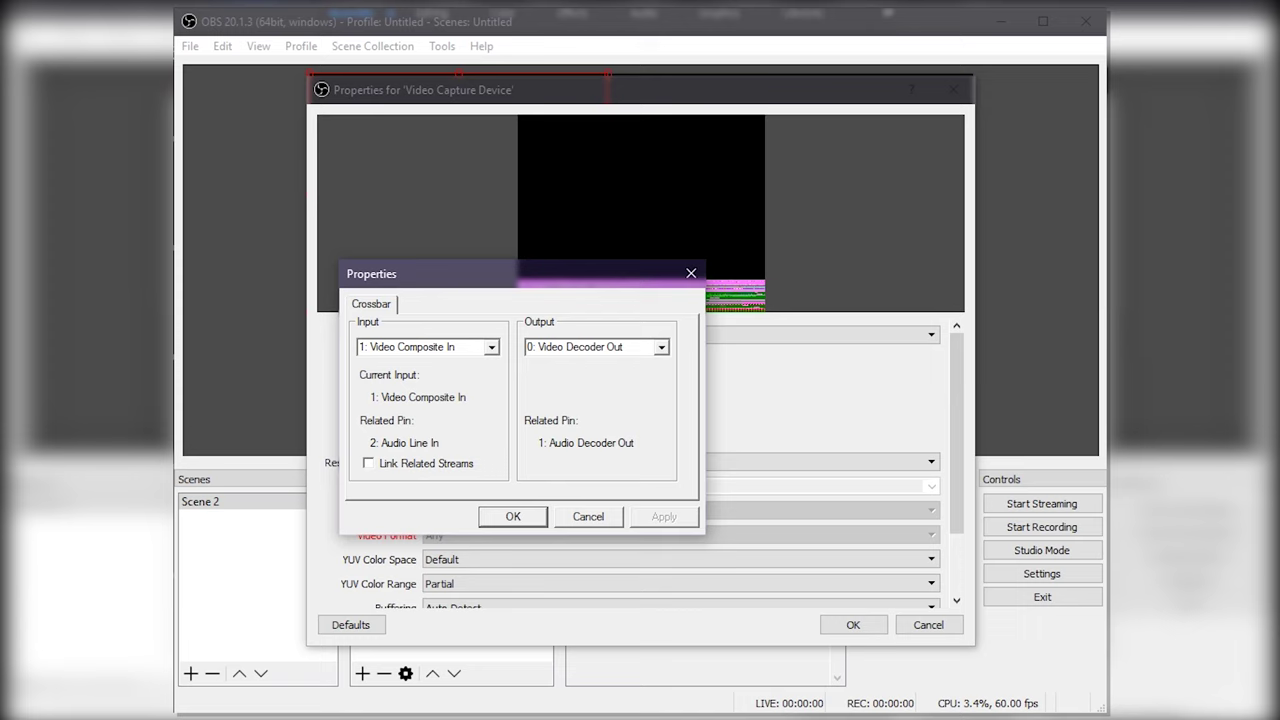
Set the capture source's resolution type to Custom at 720x480.
{"action": "key", "text": "Escape"}
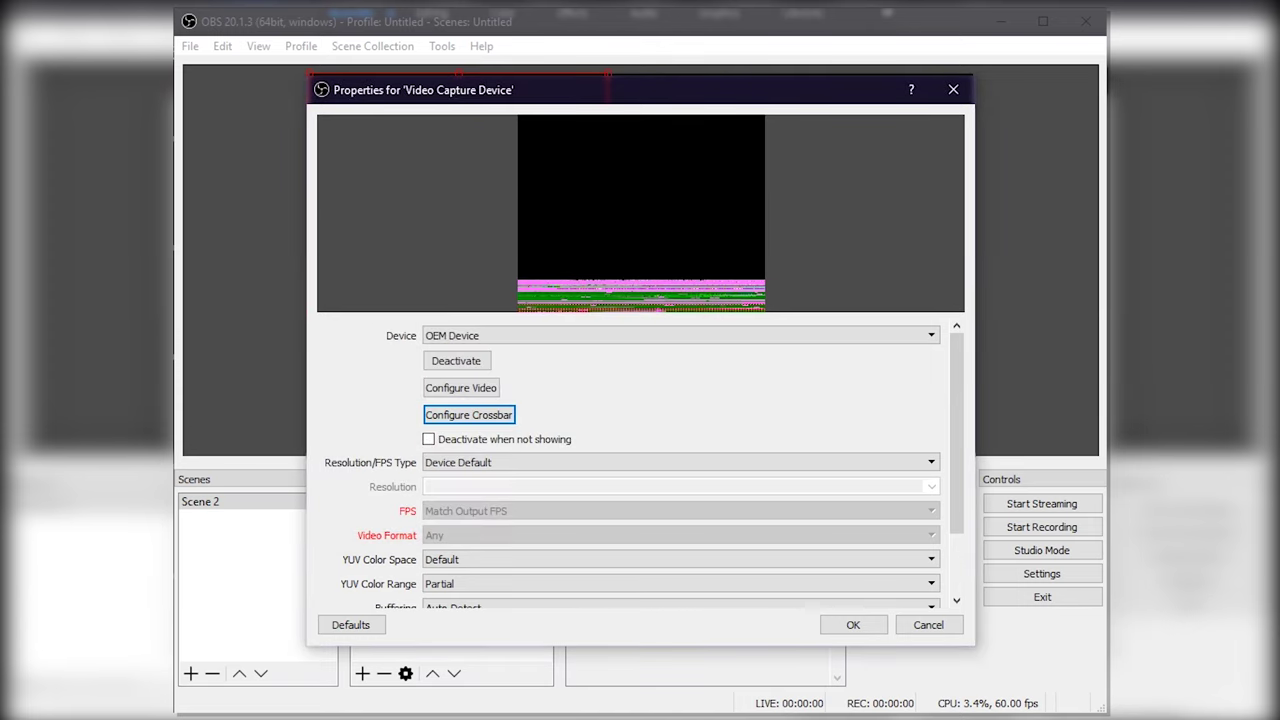
{"action": "key", "text": "alt+Down"}
{"action": "key", "text": "Down"}
{"action": "key", "text": "Return"}
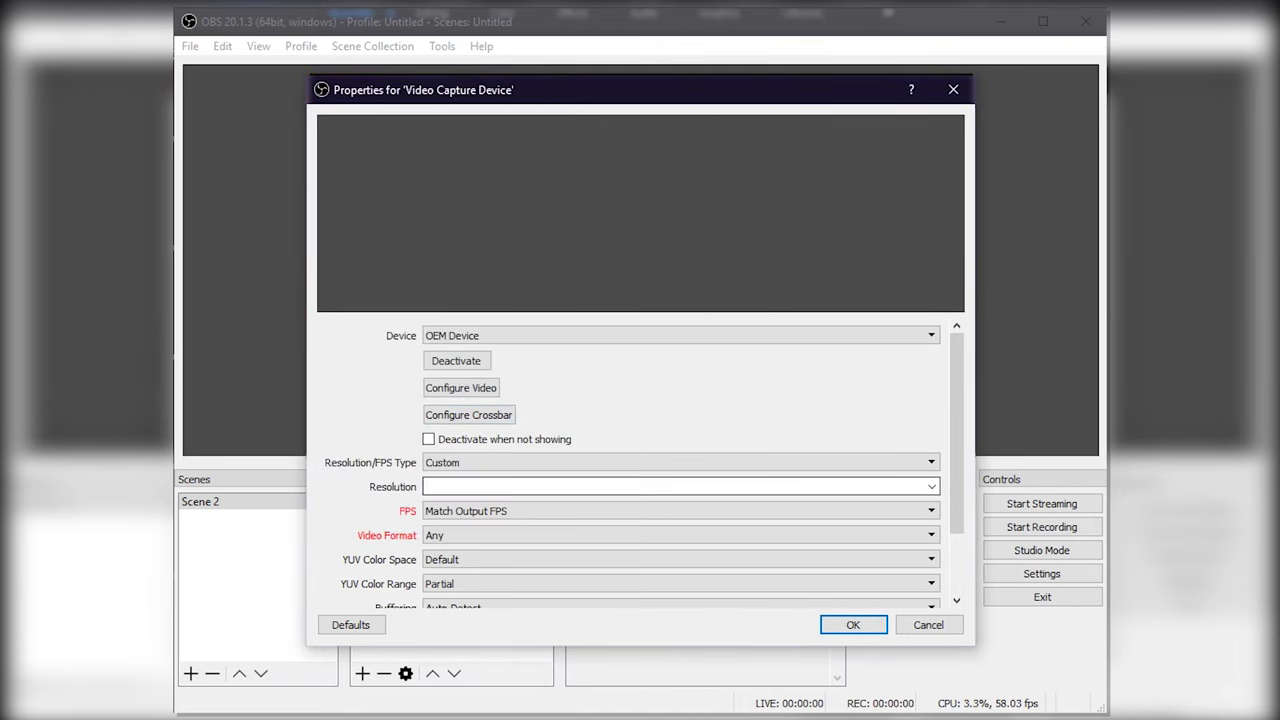
{"action": "key", "text": "alt+Down"}
{"action": "key", "text": "Down"}
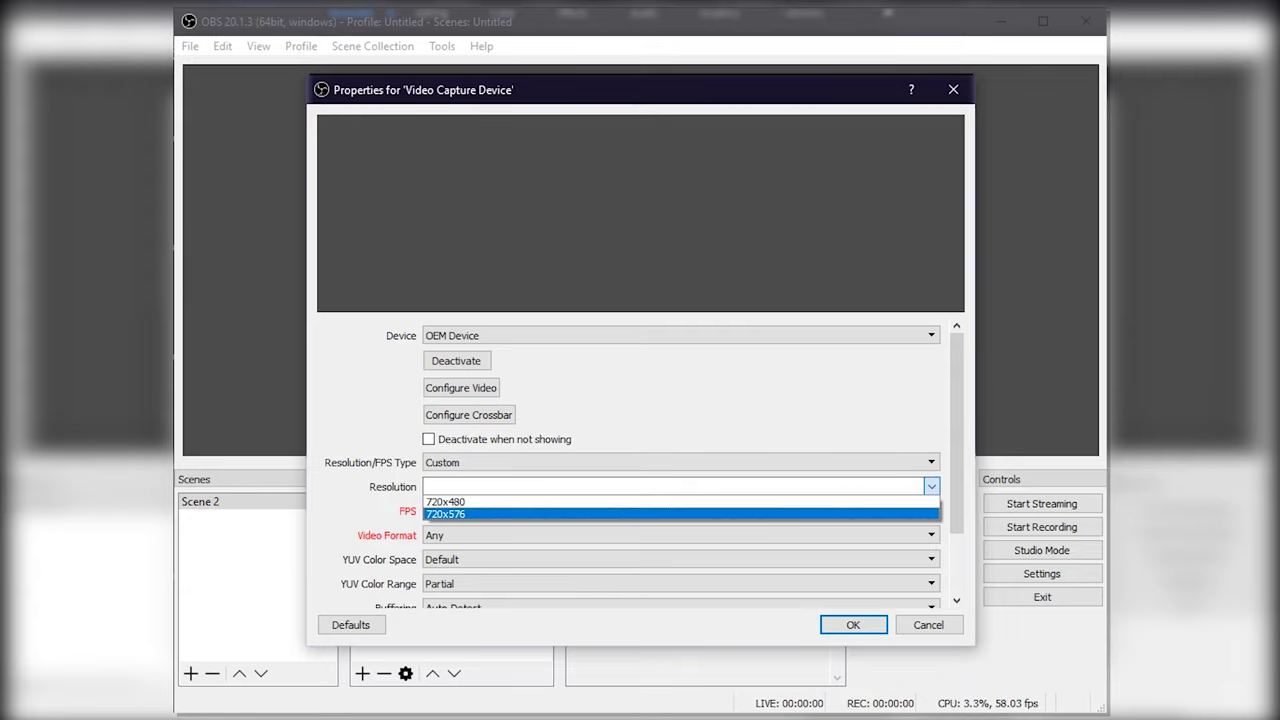
{"action": "key", "text": "Return"}
Choose Highest FPS as the frame rate and apply the capture device settings.
{"action": "key", "text": "Tab"}
{"action": "key", "text": "alt+Down"}
{"action": "key", "text": "Down"}
{"action": "key", "text": "Down"}
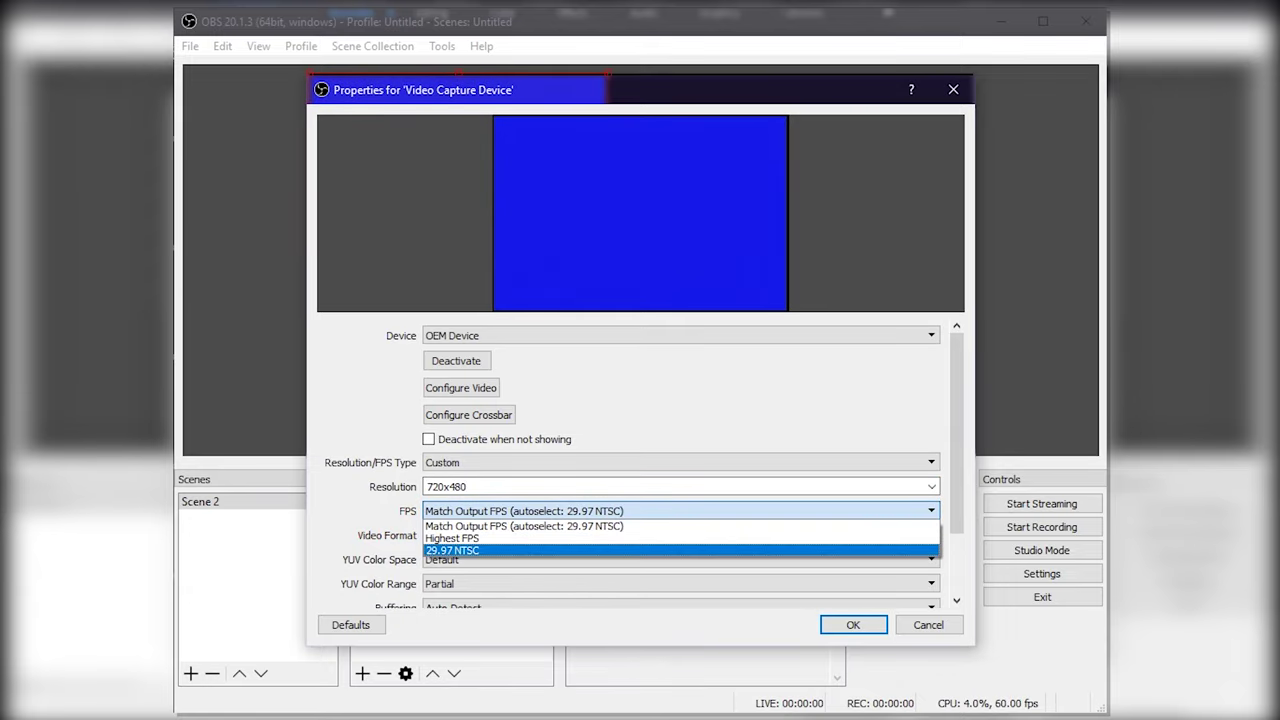
{"action": "key", "text": "Up"}
{"action": "key", "text": "Return"}
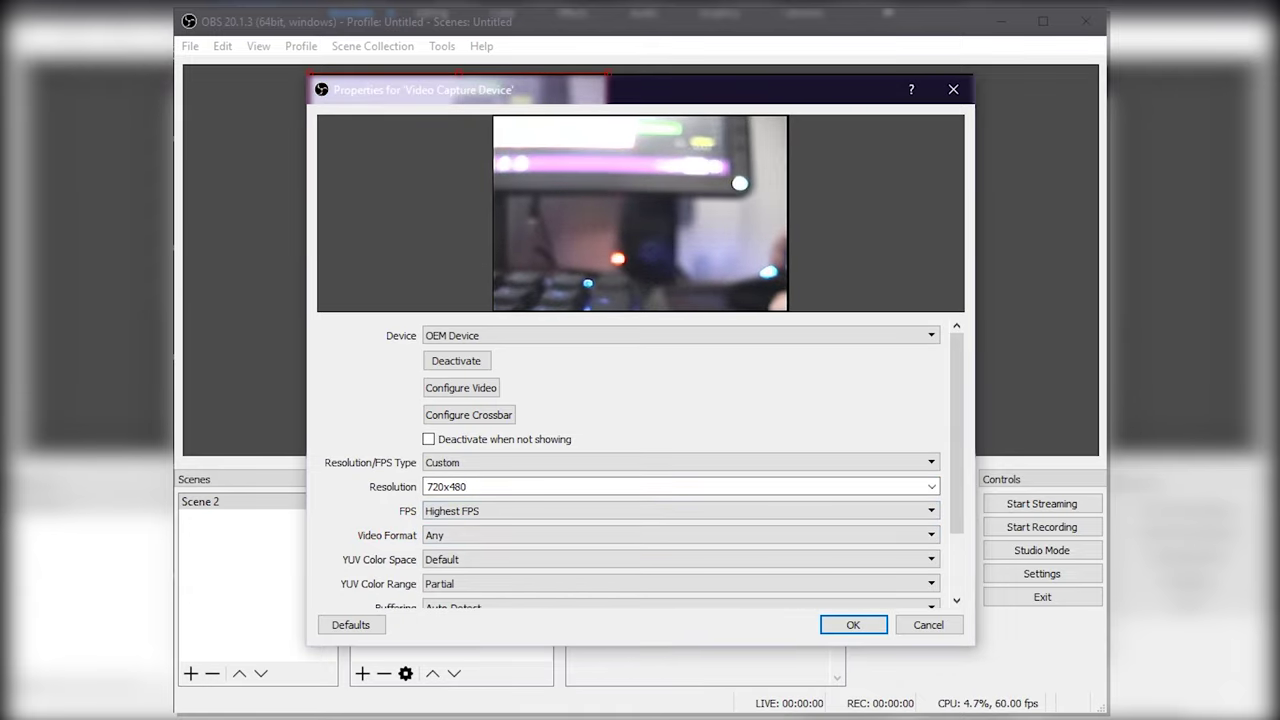
{"action": "key", "text": "Return"}
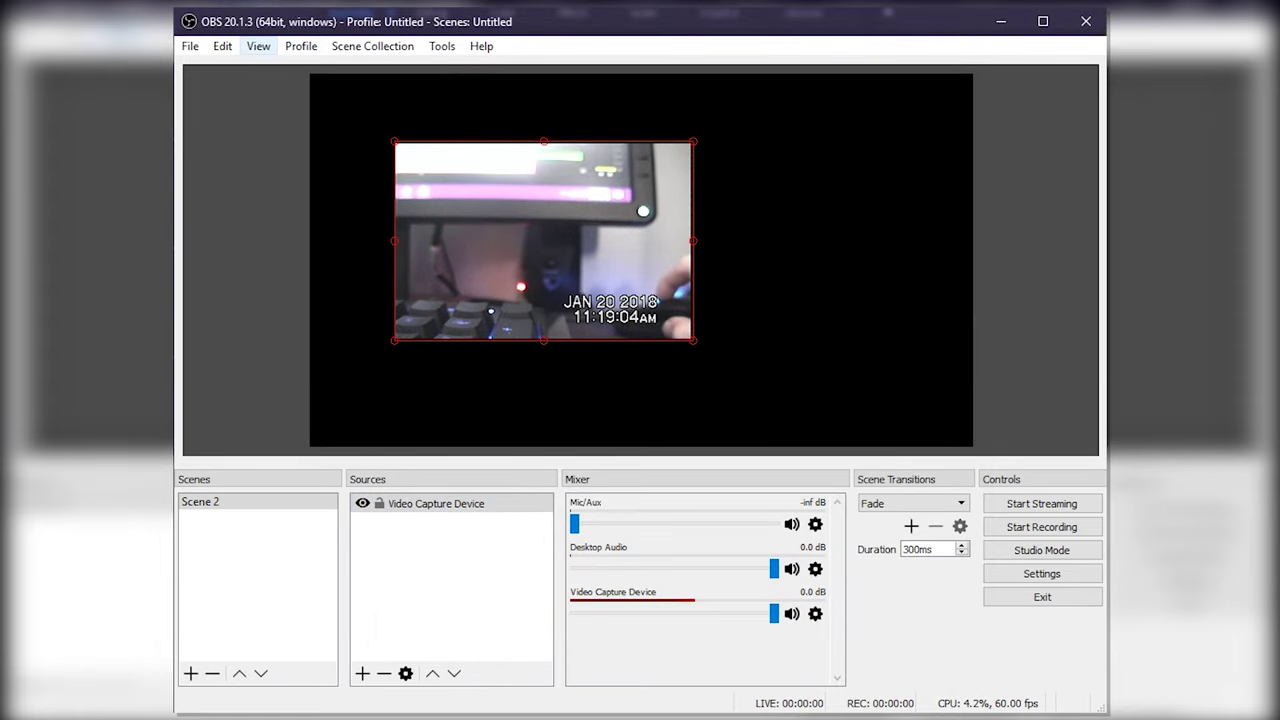
{"action": "key", "text": "Left"}
{"action": "key", "text": "Down"}
{"action": "key", "text": "Left"}
{"action": "key", "text": "alt+Tab"}
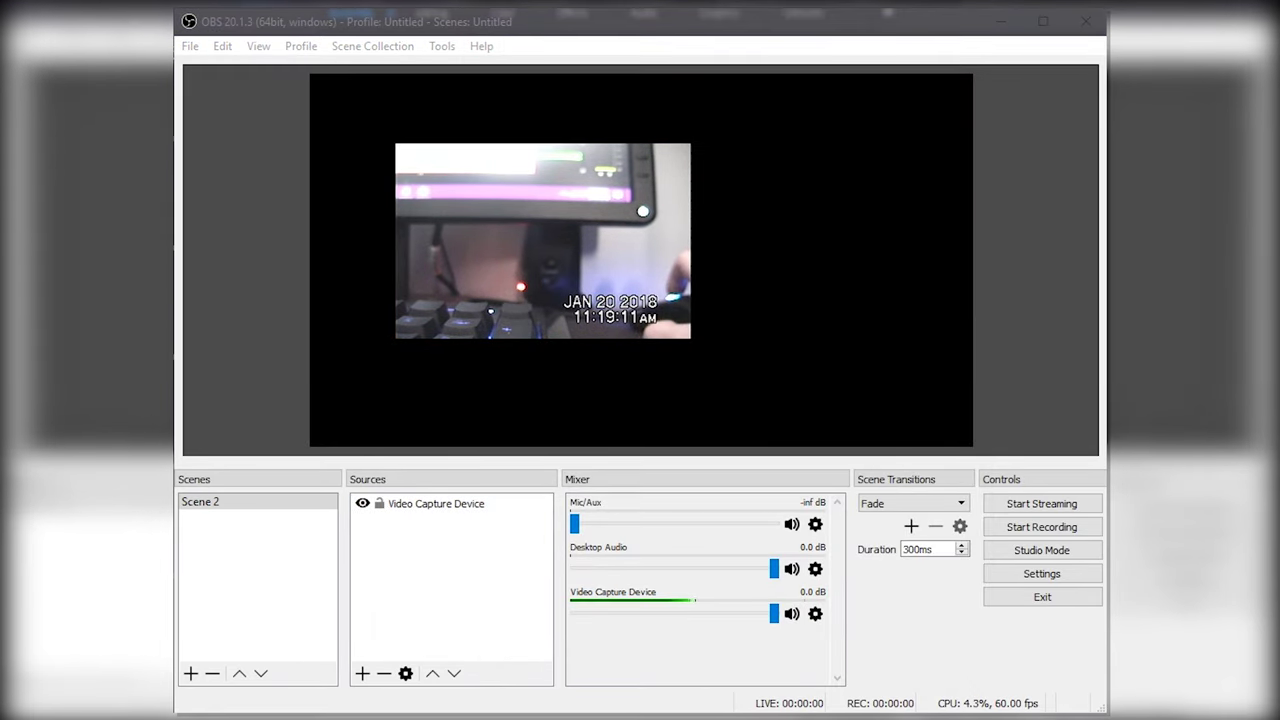
In Settings, review Audio and keep x264 as the output encoder.
{"action": "key", "text": "alt+e"}
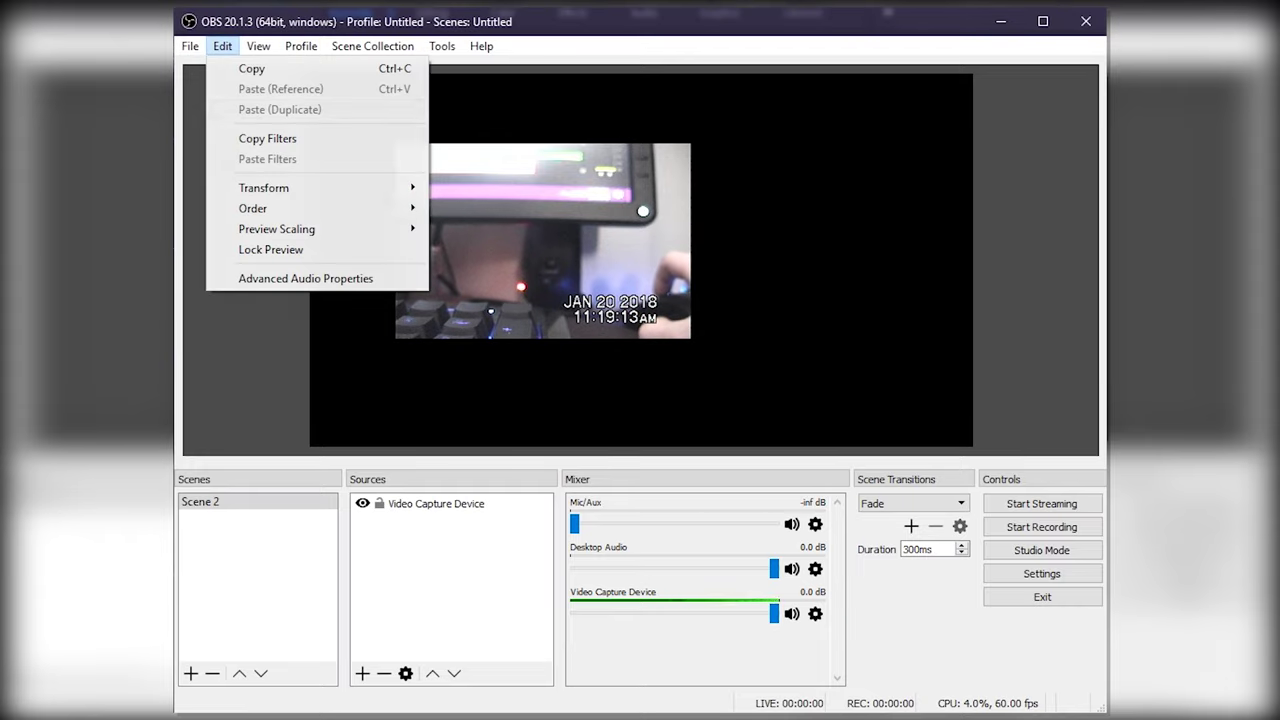
{"action": "key", "text": "Left"}
{"action": "key", "text": "Down"}
{"action": "key", "text": "Down"}
{"action": "key", "text": "Return"}
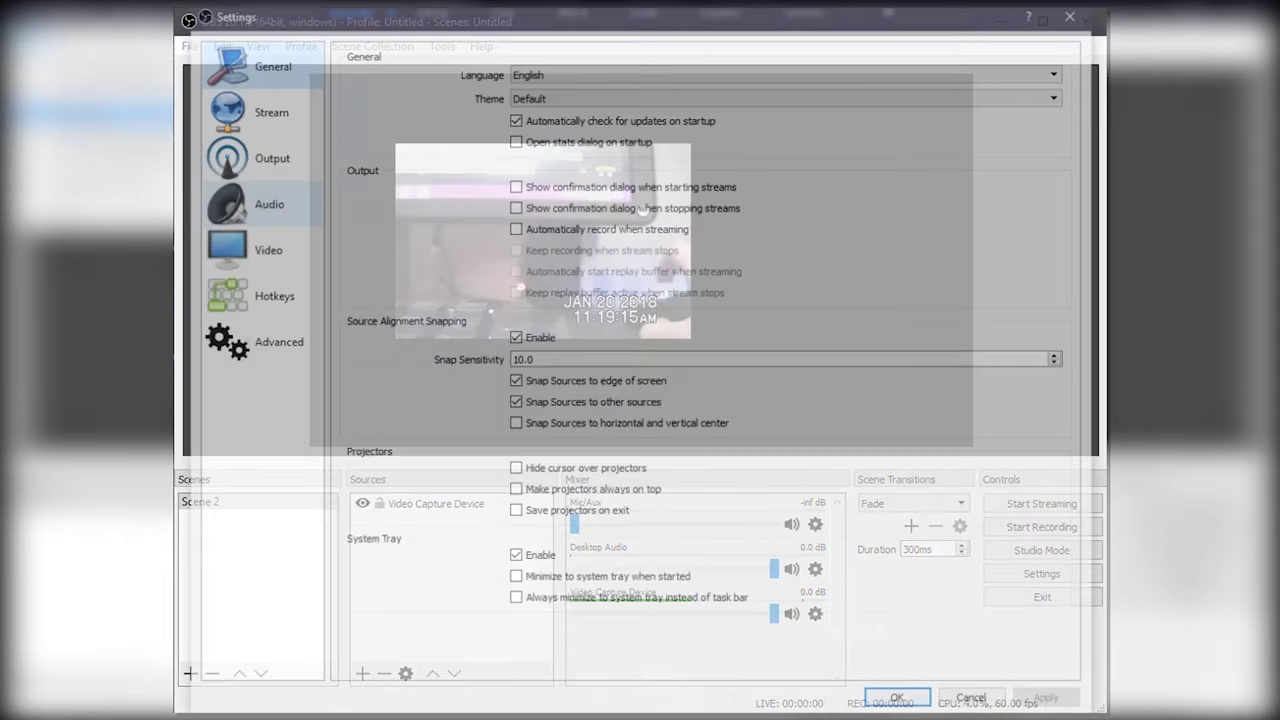
{"action": "left_click", "coordinate": [256, 201]}
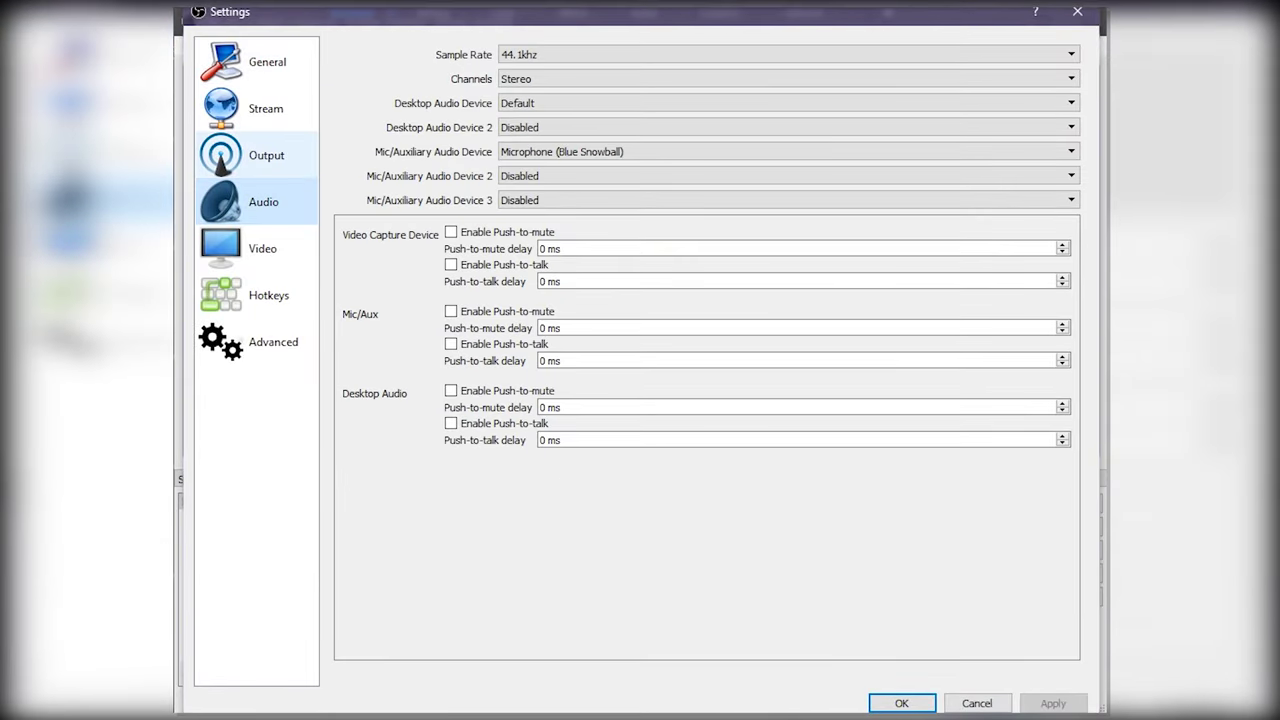
{"action": "key", "text": "Up"}
{"action": "left_click", "coordinate": [787, 146]}
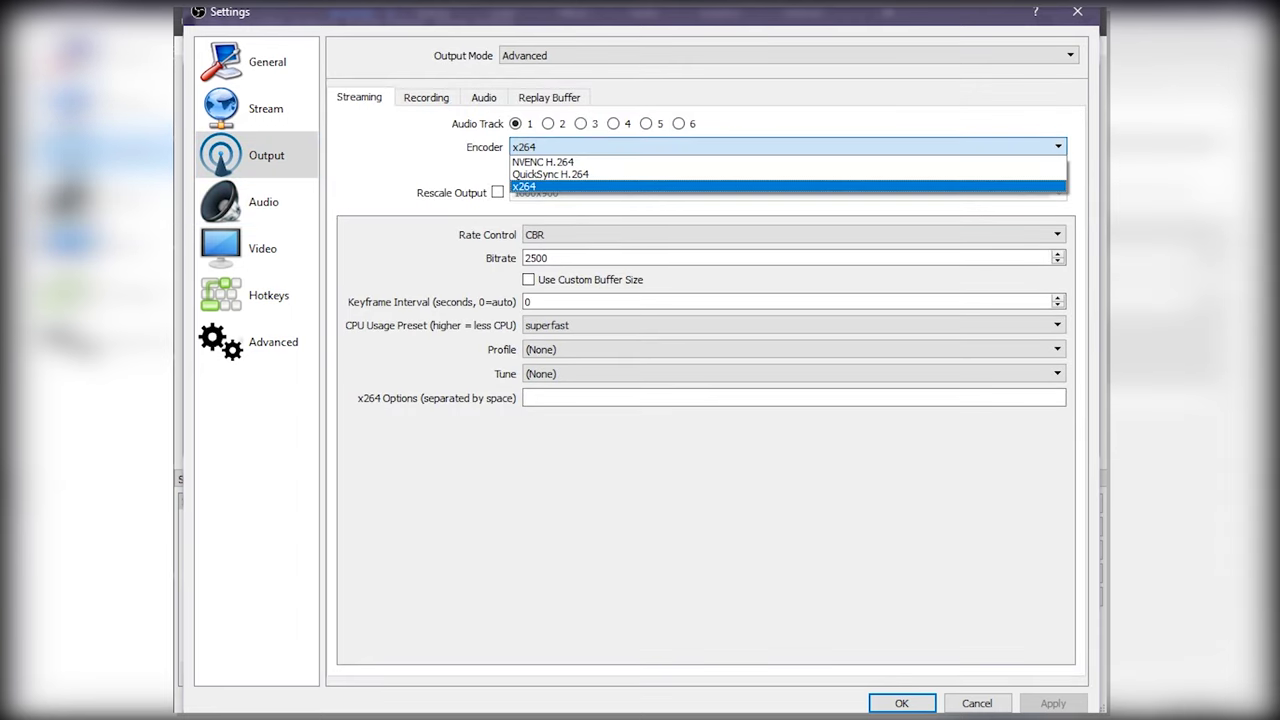
{"action": "key", "text": "Return"}
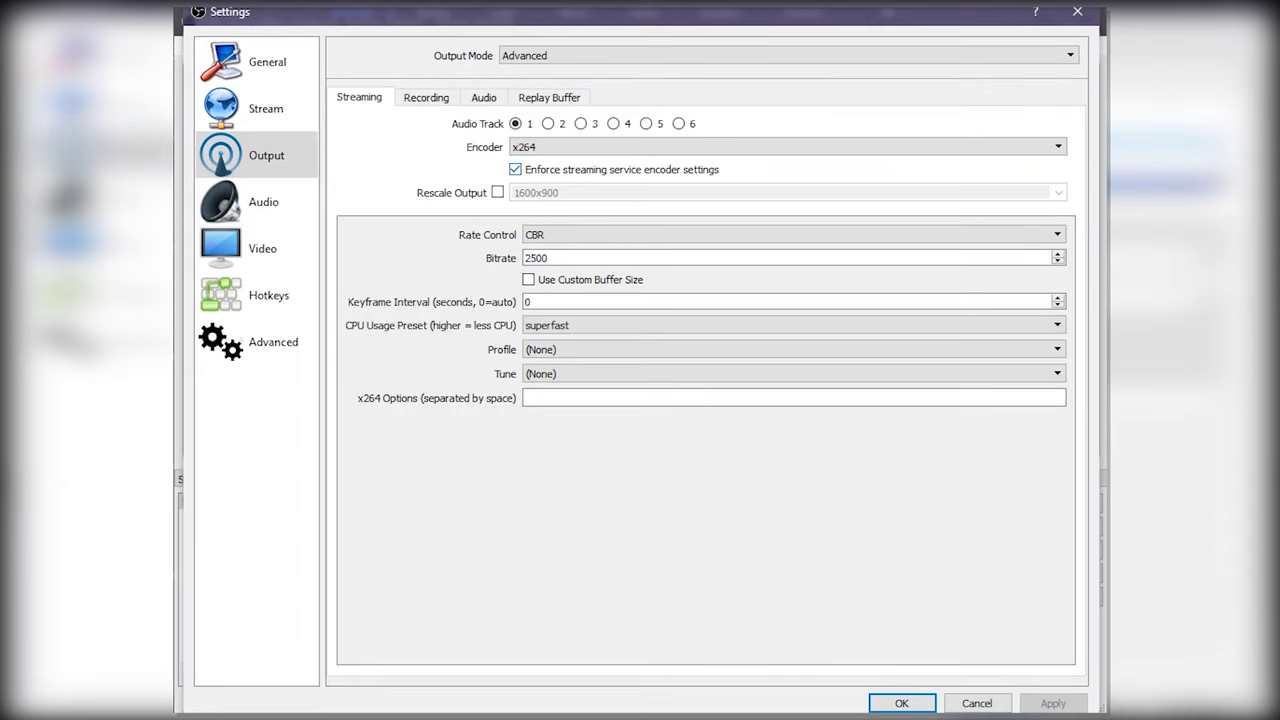
Confirm recordings keep mp4 format and the Standard recording type, then view Video settings.
{"action": "key", "text": "ctrl+Tab"}
{"action": "key", "text": "alt+Down"}
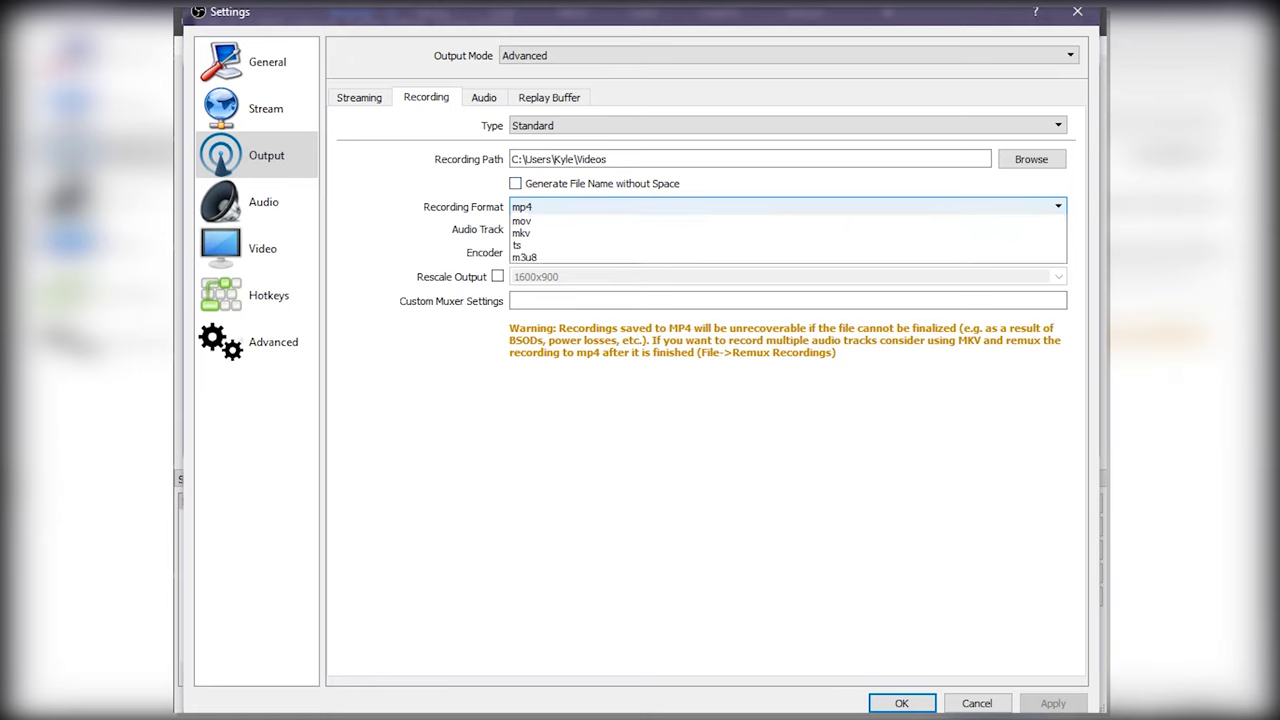
{"action": "key", "text": "Escape"}
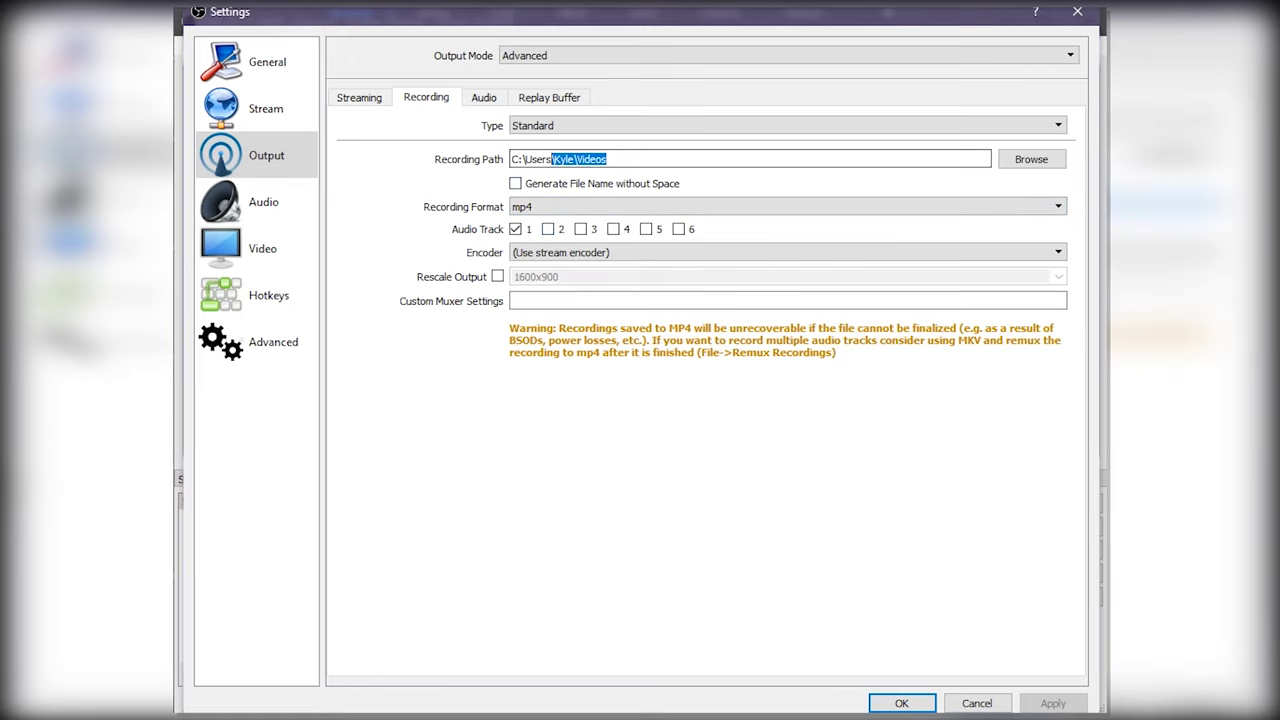
{"action": "key", "text": "shift+Tab"}
{"action": "key", "text": "alt+Down"}
{"action": "key", "text": "Escape"}
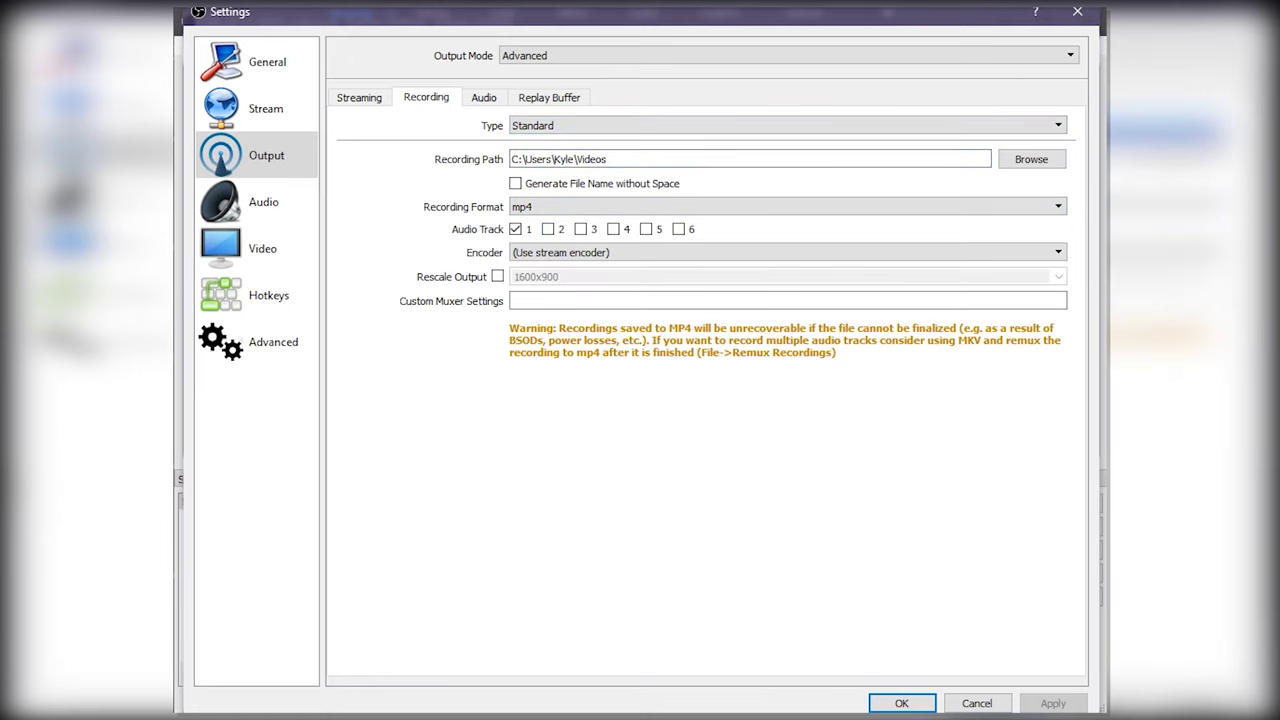
{"action": "left_click", "coordinate": [262, 248]}
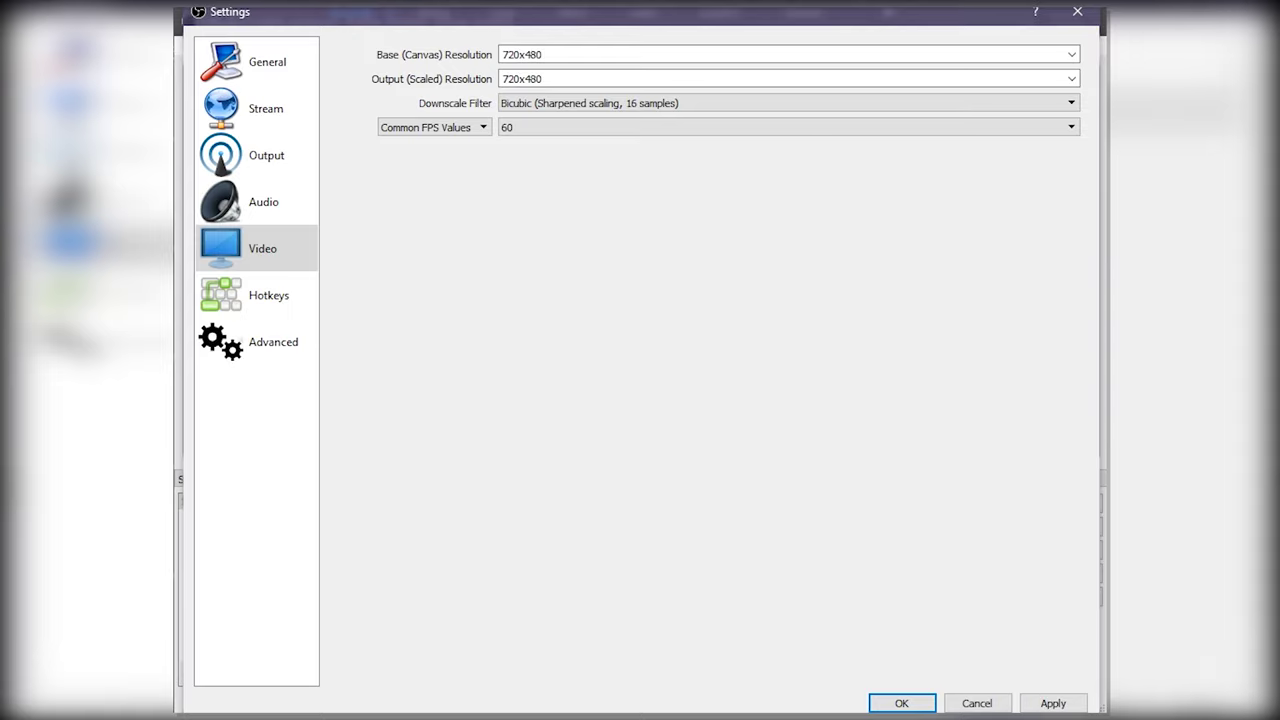
Keep 60 fps, close Settings, and fit the capture source to the screen.
{"action": "left_click", "coordinate": [788, 127]}
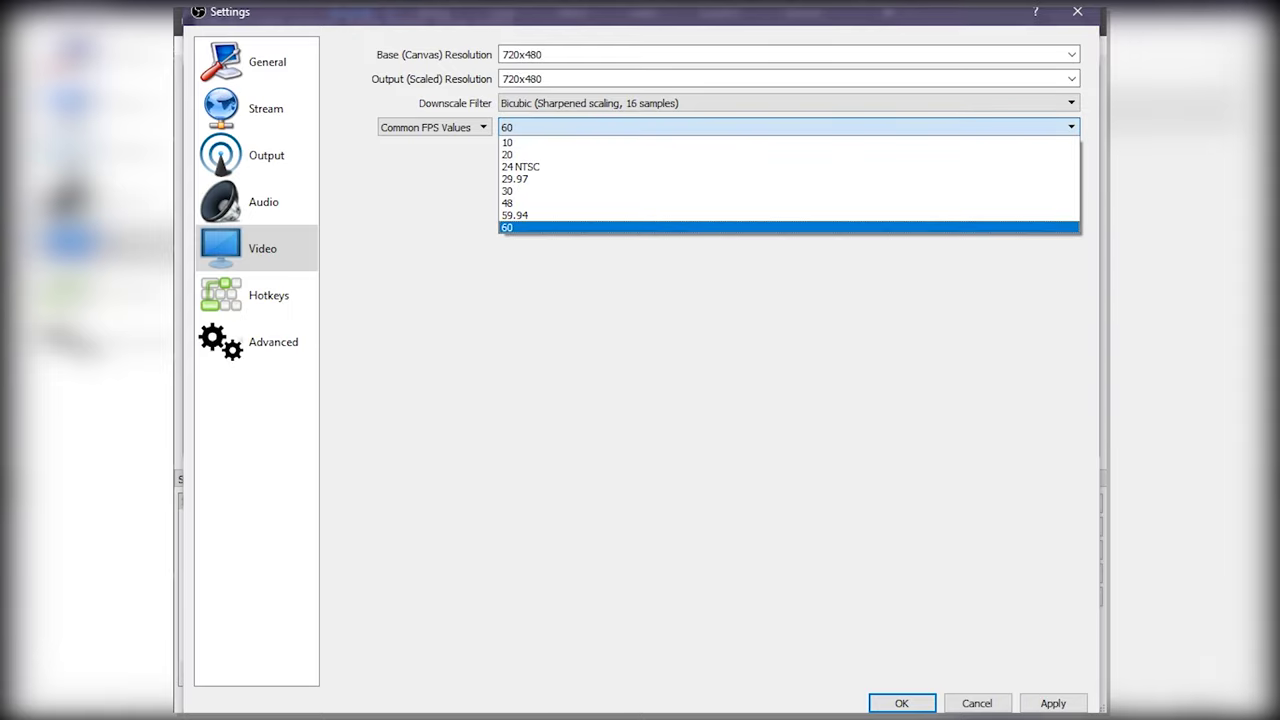
{"action": "left_click", "coordinate": [520, 228]}
{"action": "left_click", "coordinate": [901, 703]}
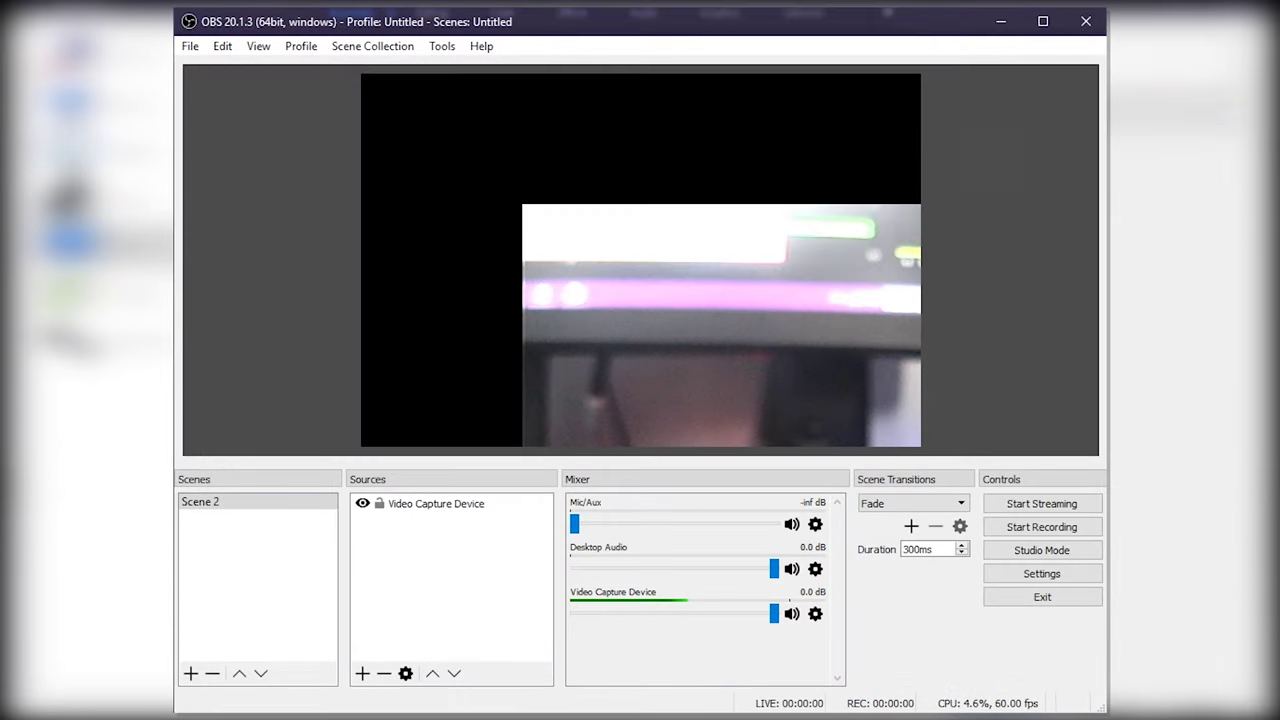
{"action": "left_click", "coordinate": [650, 300]}
{"action": "right_click", "coordinate": [650, 300]}
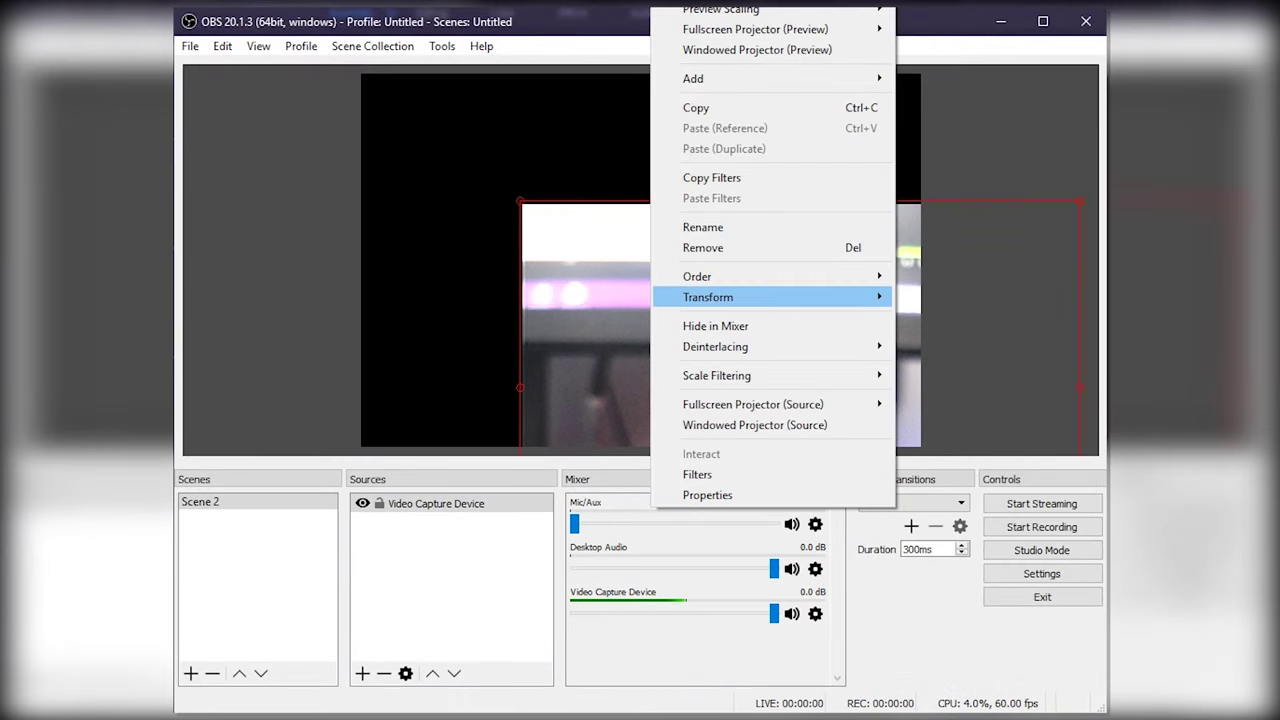
{"action": "left_click", "coordinate": [951, 510]}
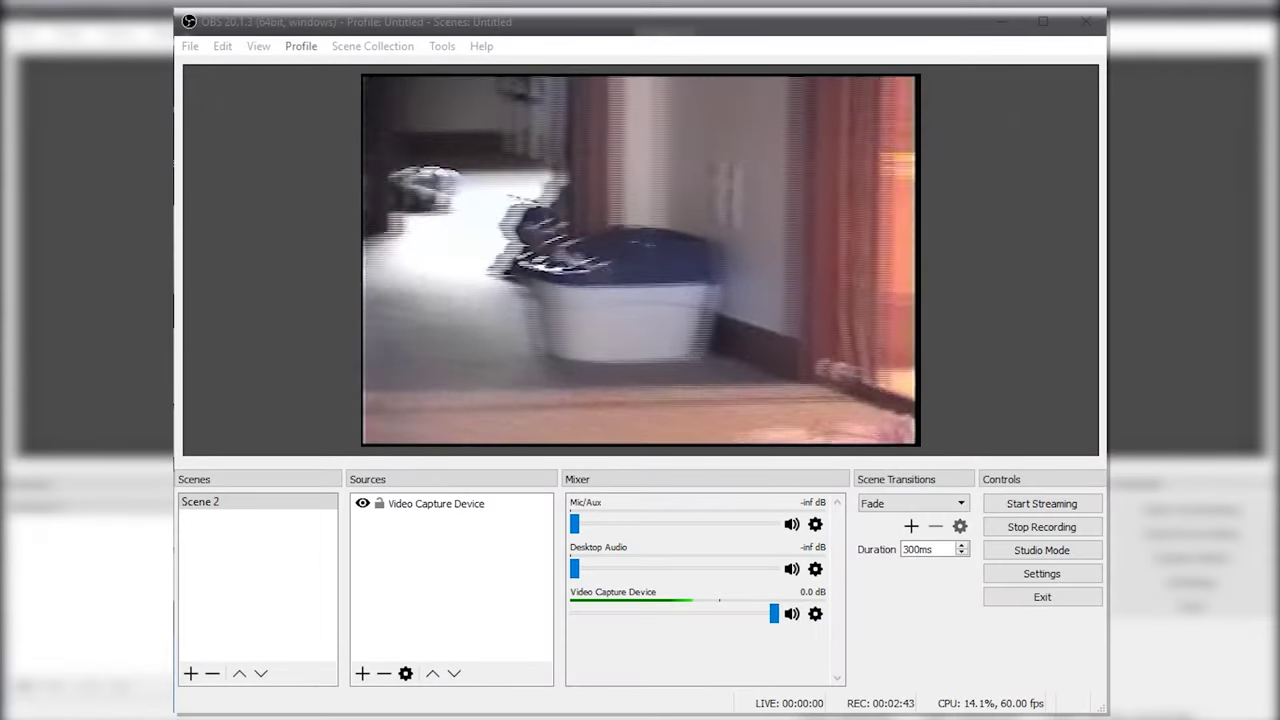
Stop the 8mm tape recording once the tape has played.
{"action": "left_click", "coordinate": [1042, 526]}
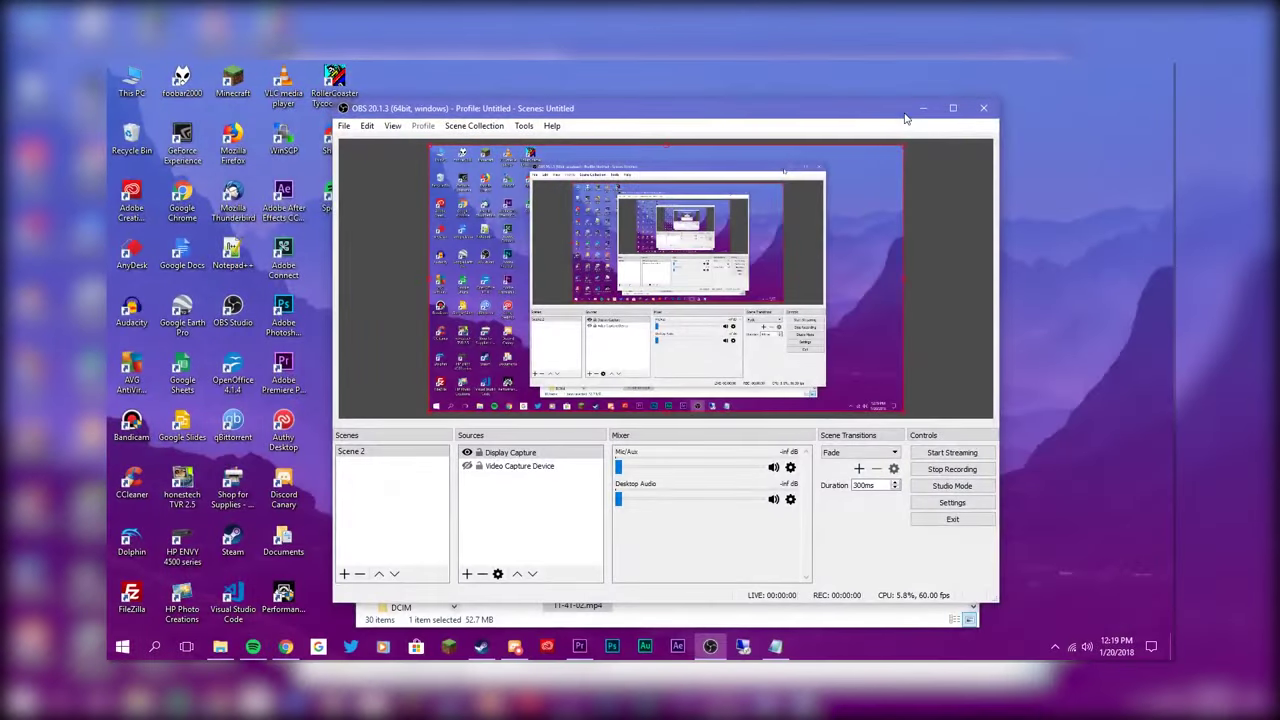
{"action": "left_click", "coordinate": [922, 112]}
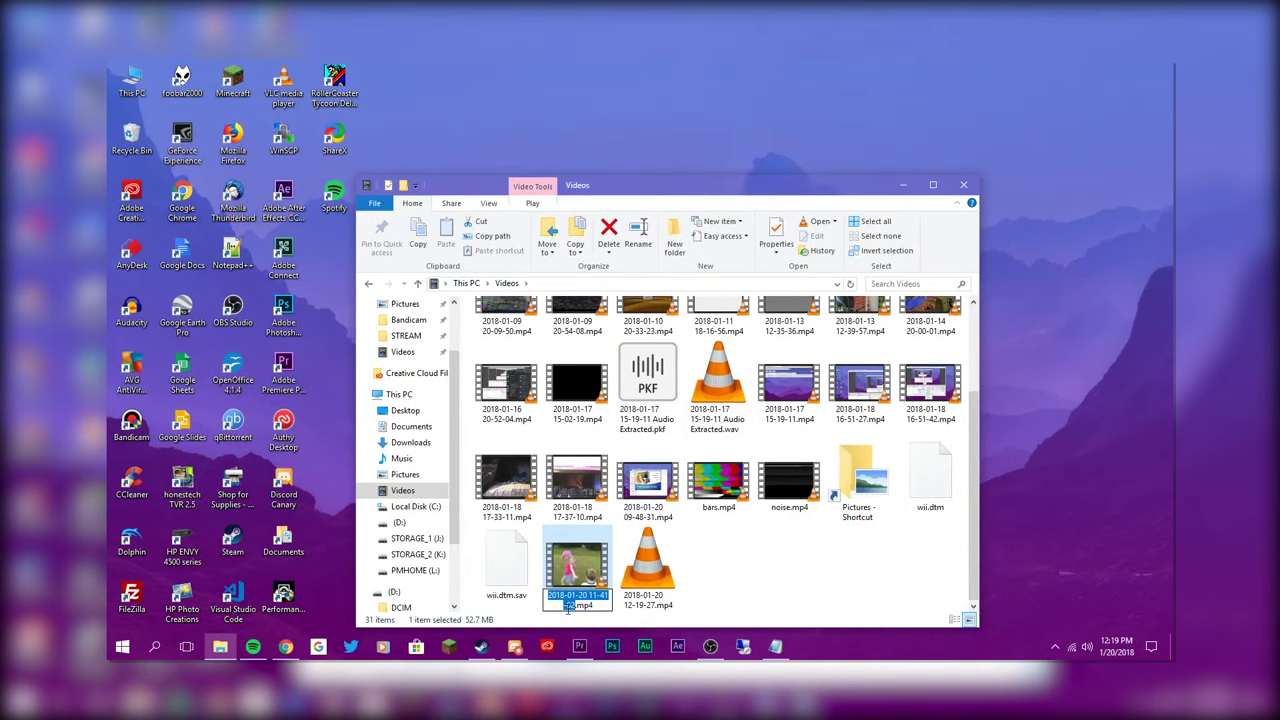
{"action": "double_click", "coordinate": [587, 579]}
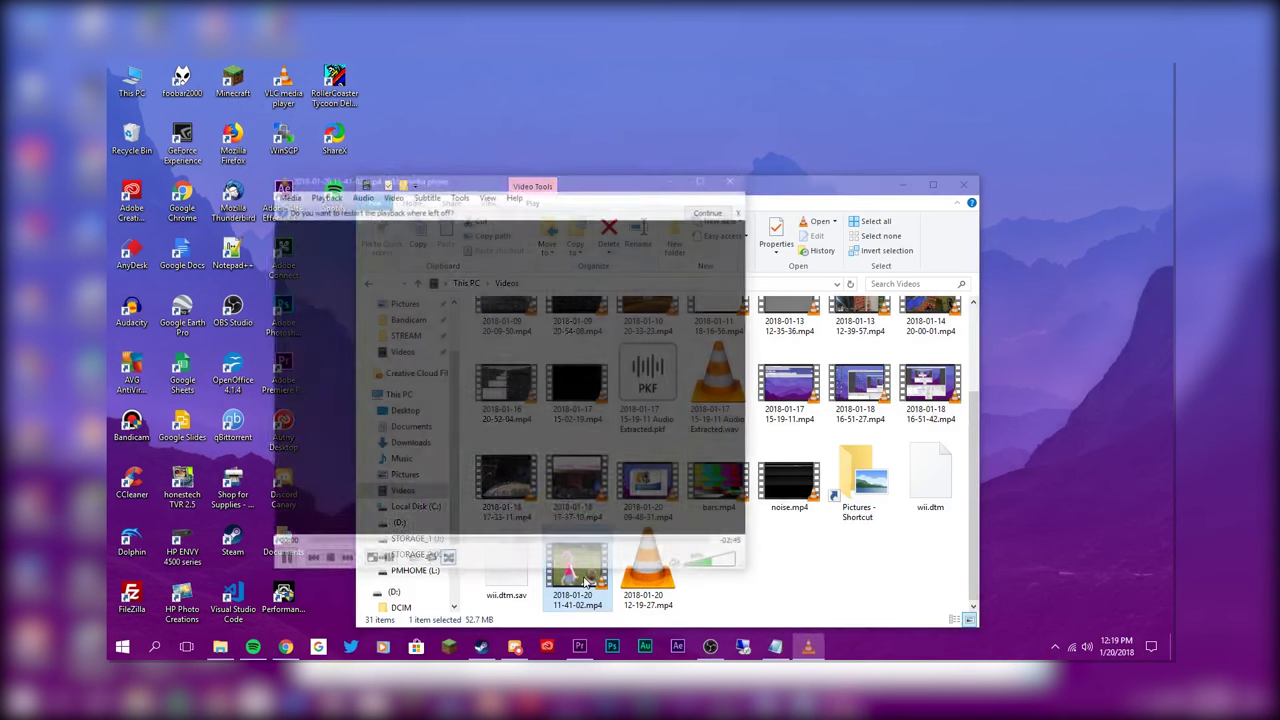